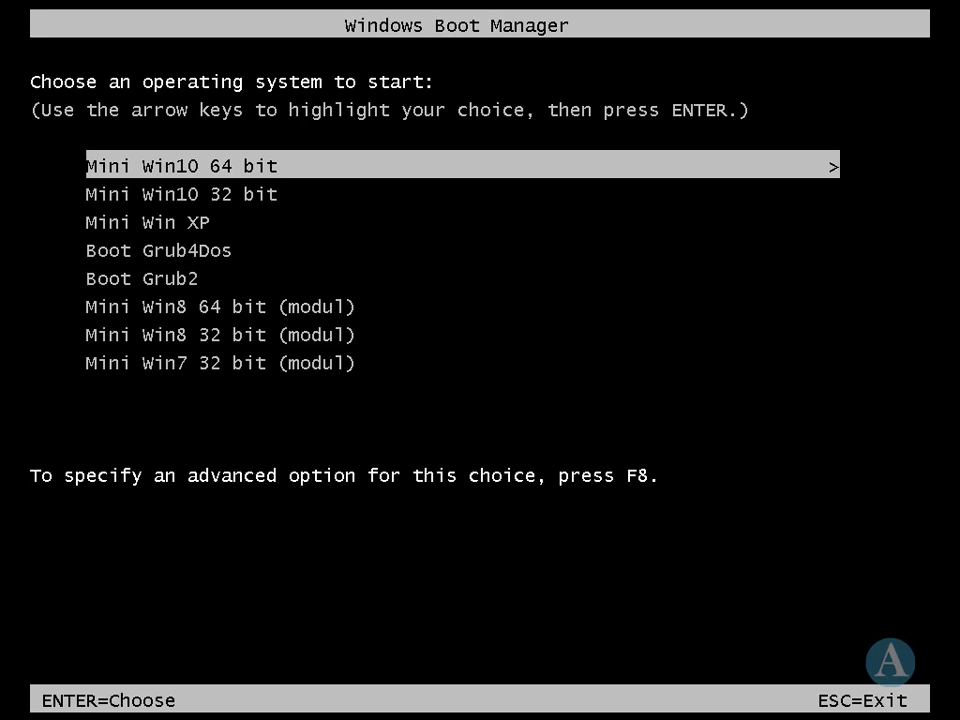
Boot into Mini Win10 64 bit and launch TeraByte Image from the recovery tools
key(Return)
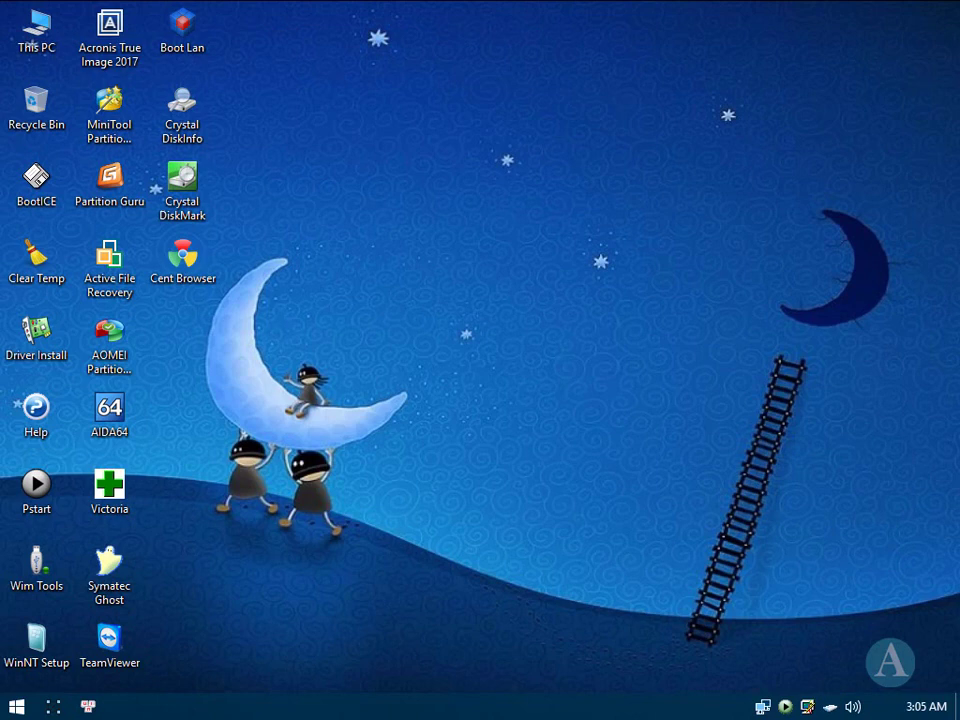
click(325, 106)
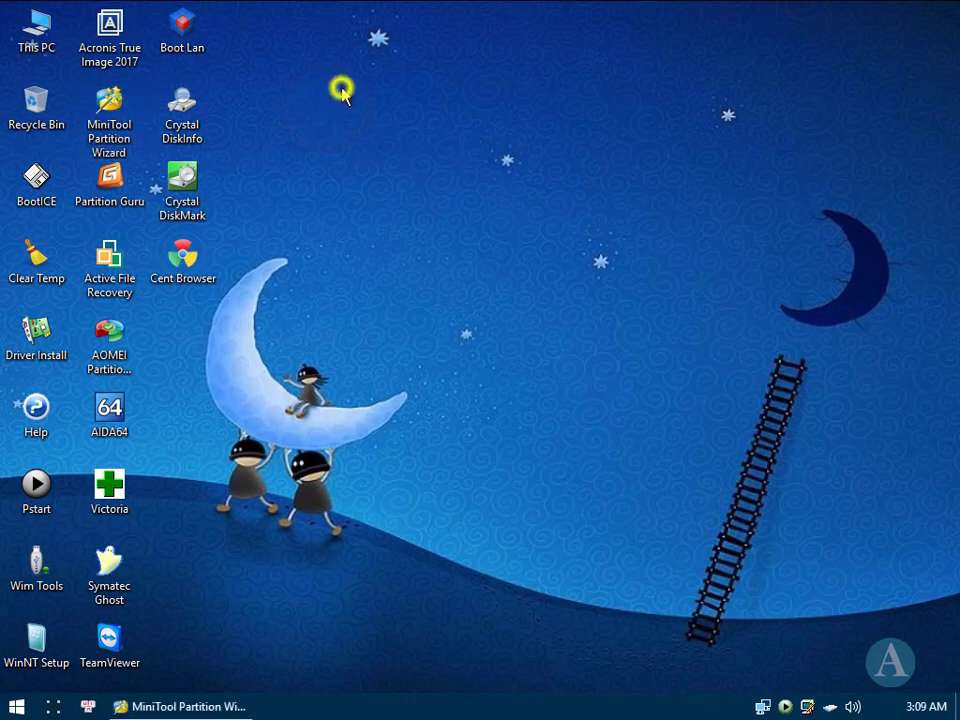
right_click(341, 90)
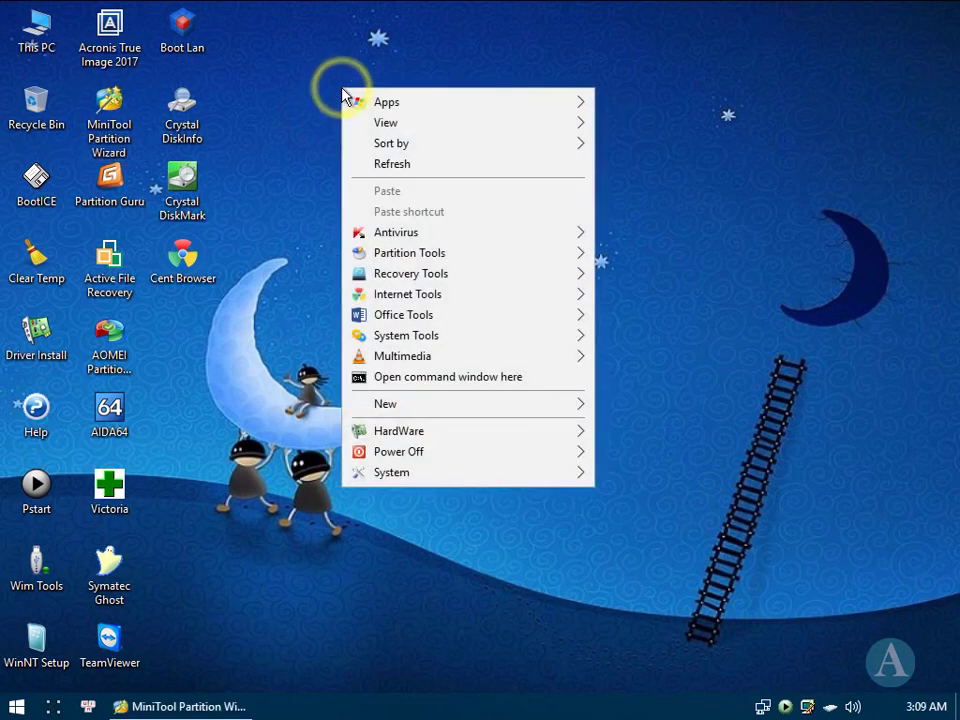
click(436, 276)
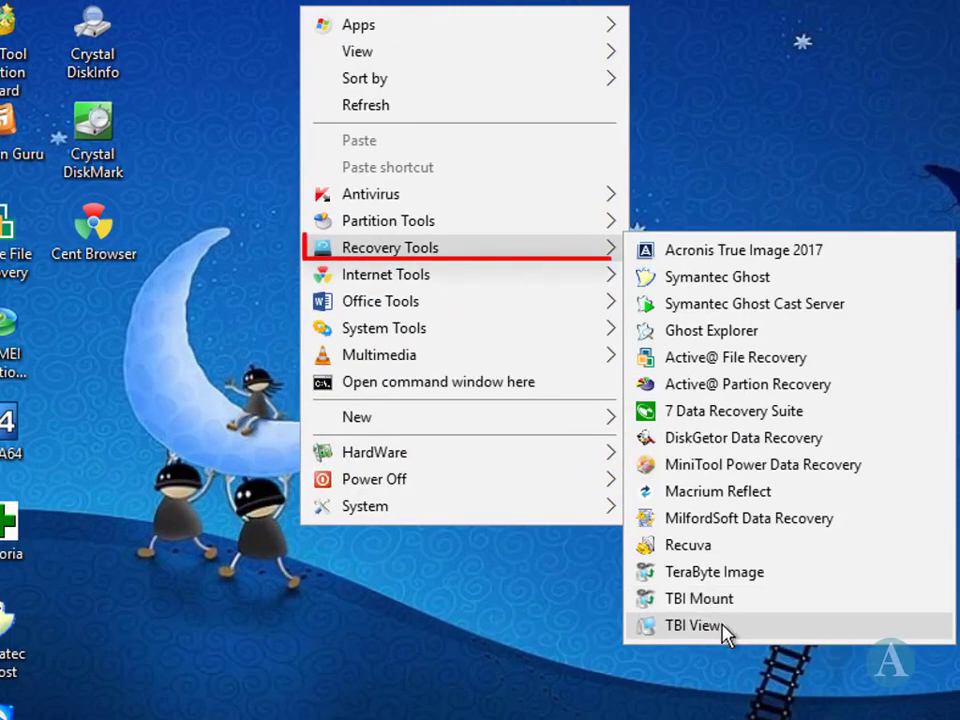
click(780, 573)
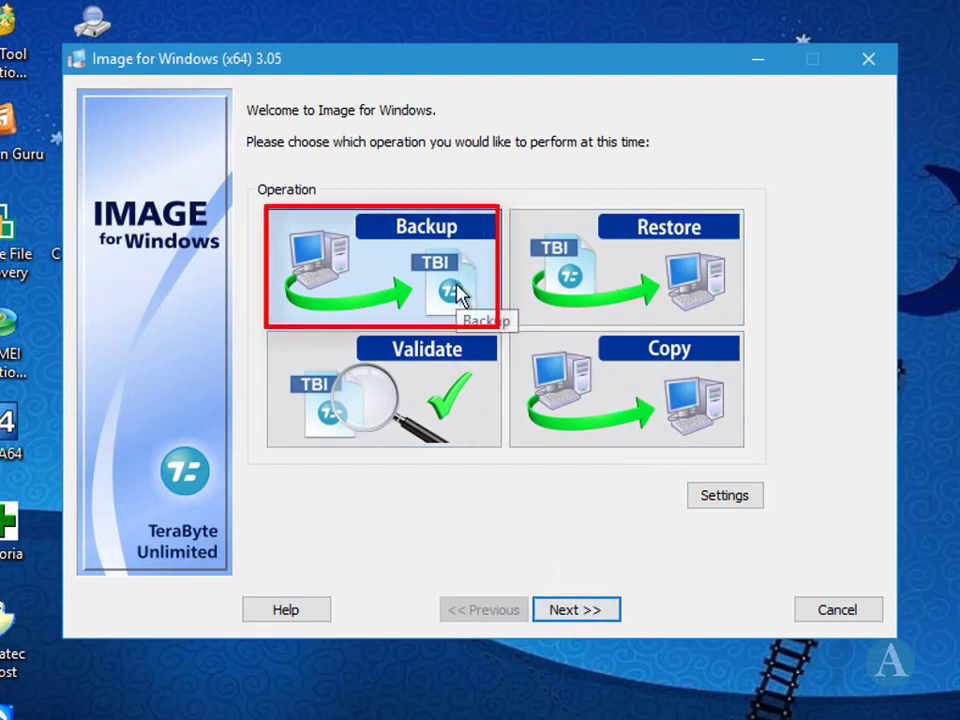
Set up a full backup of the System Reserved (G:) and C: partitions on HD 0
click(583, 609)
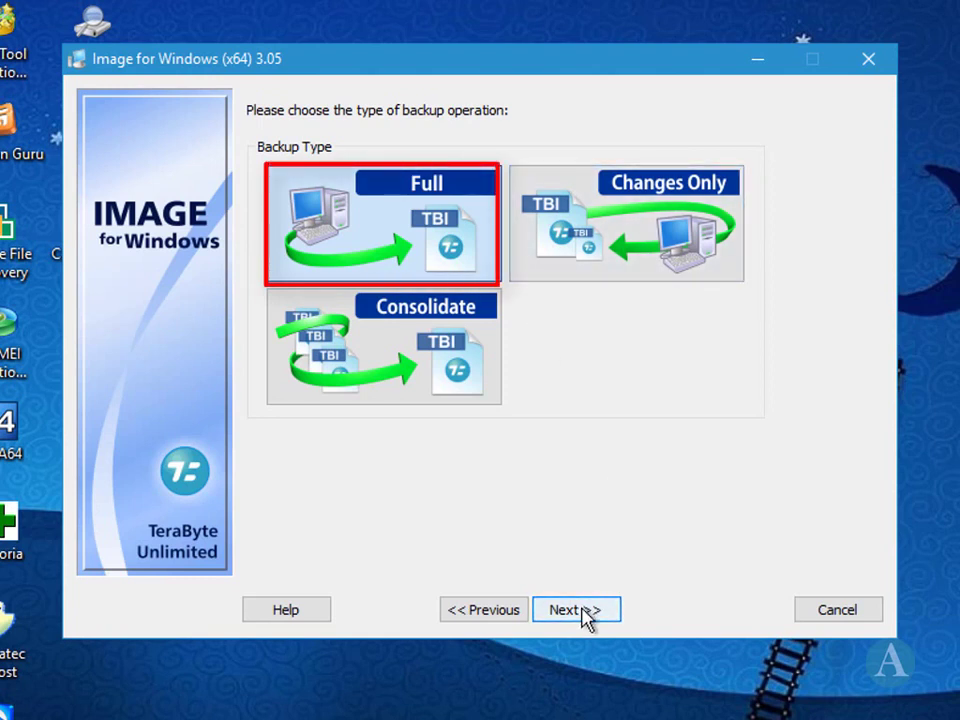
click(583, 609)
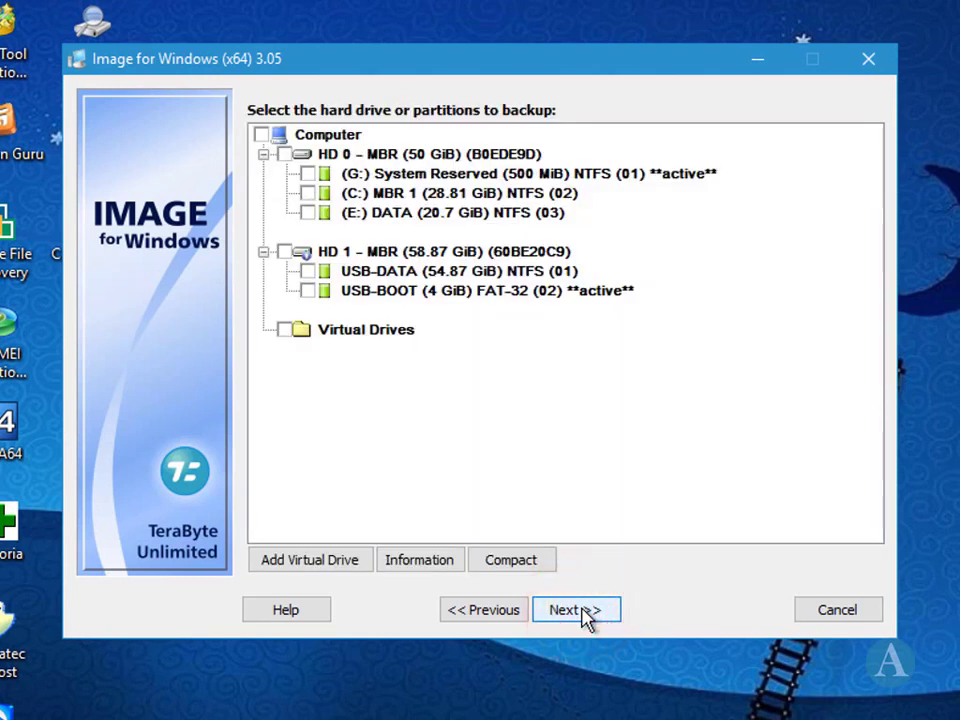
click(309, 174)
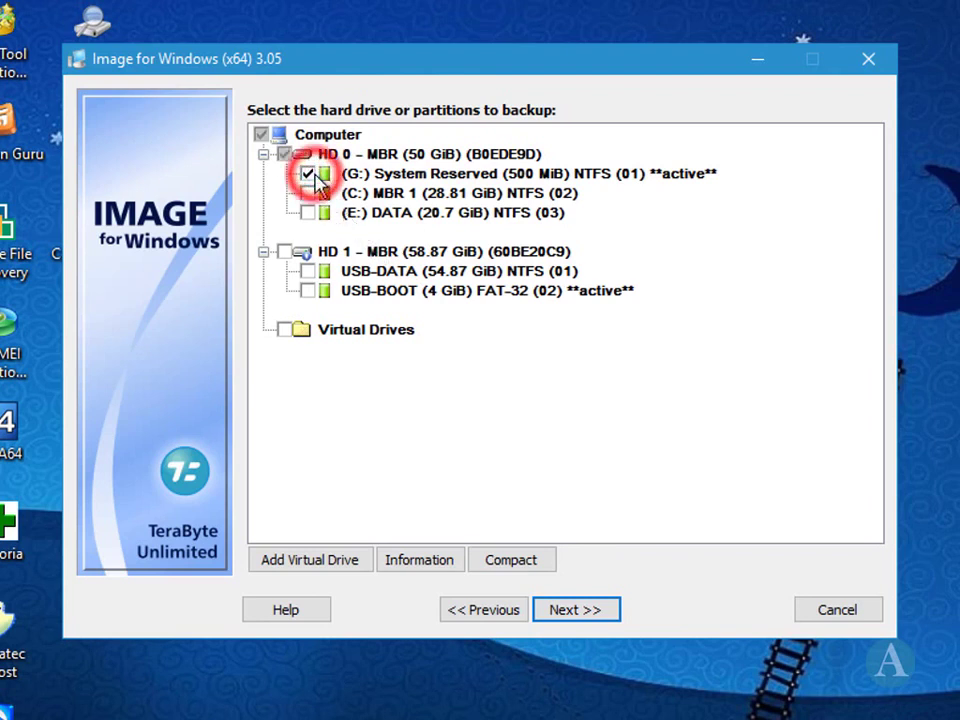
click(309, 194)
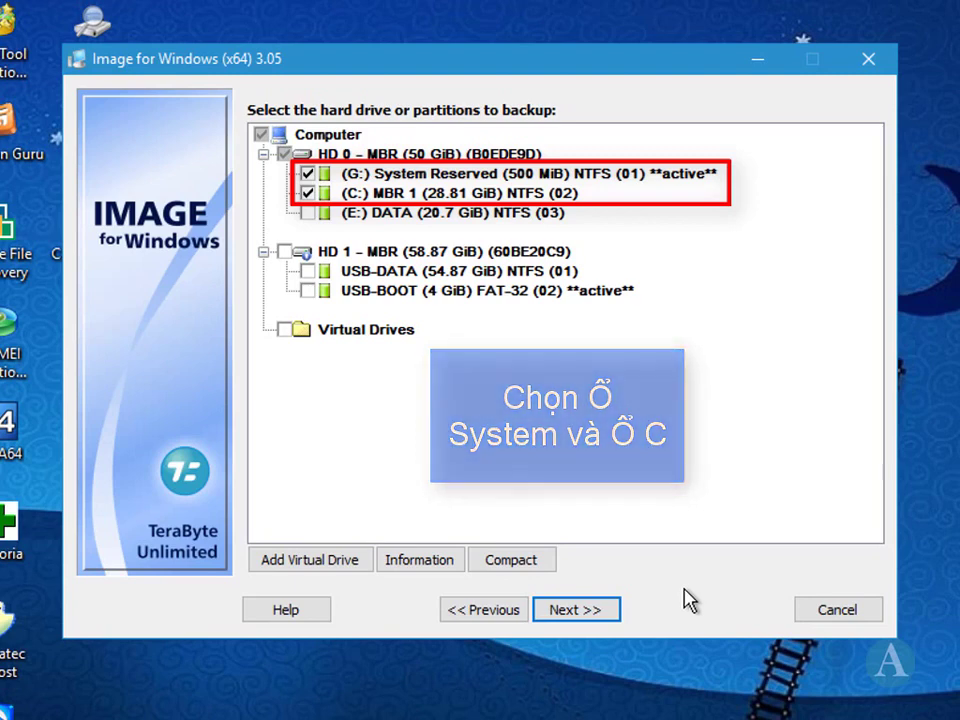
click(603, 612)
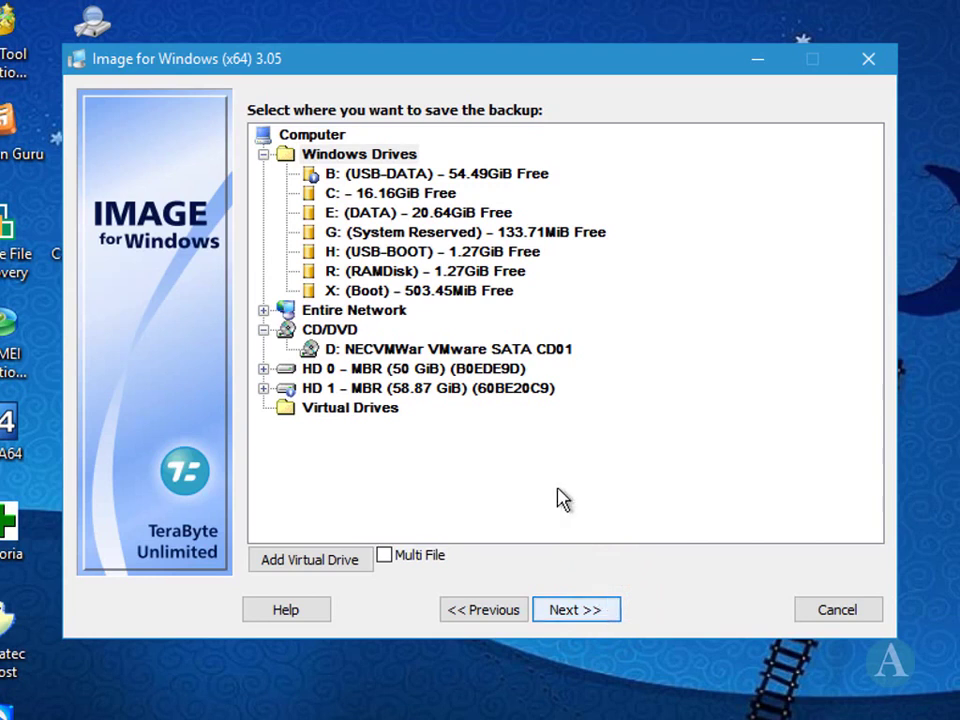
Choose drive E: (DATA) as the backup destination and name the backup file win10x64_Legacy
click(381, 218)
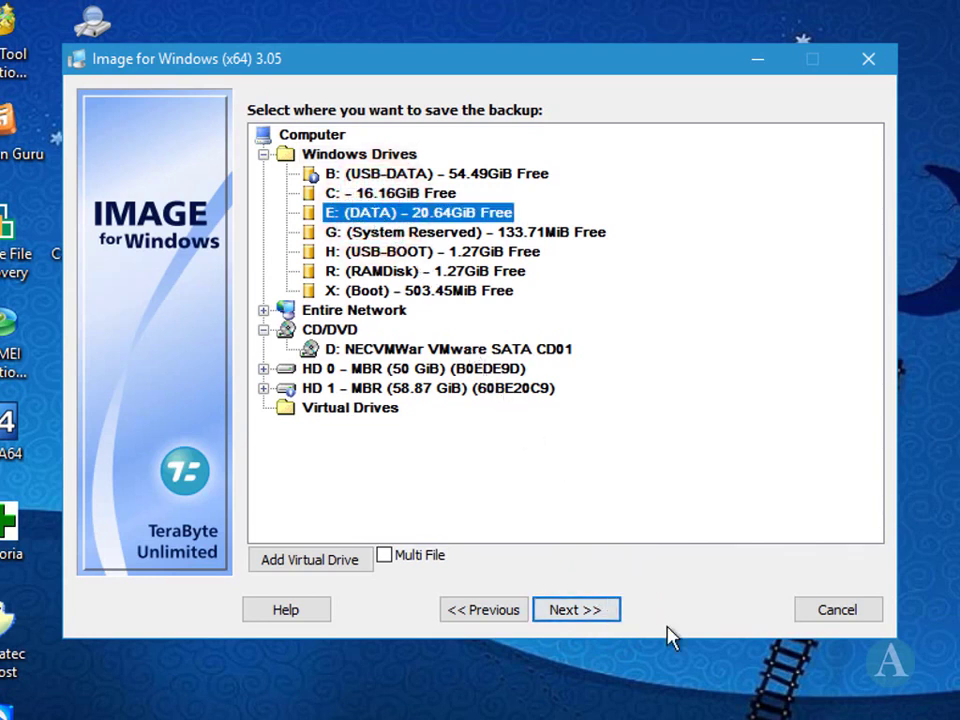
click(597, 611)
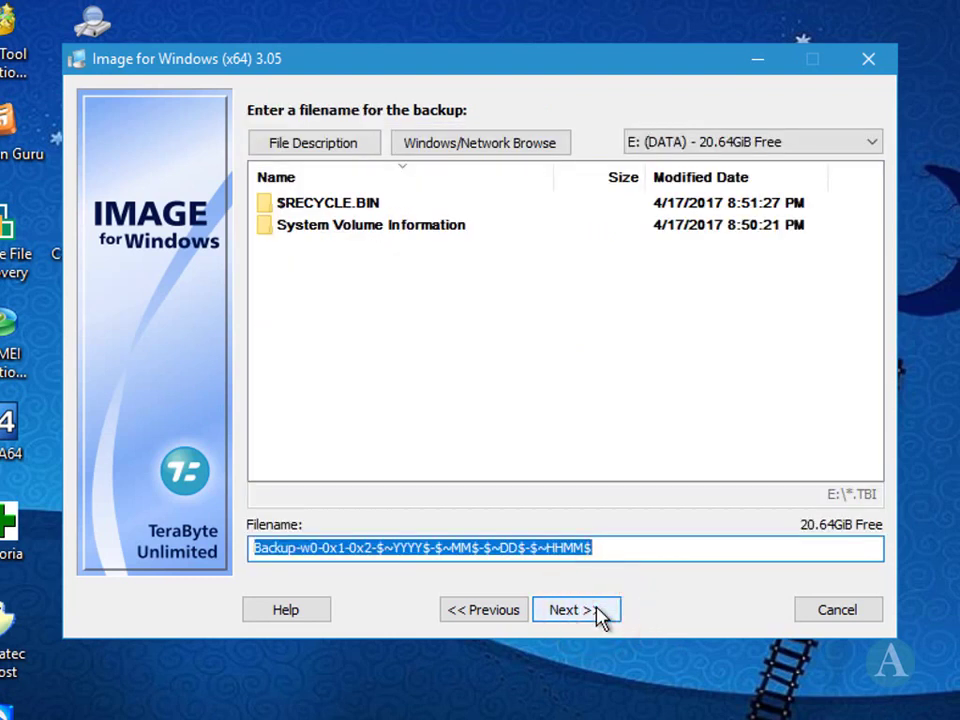
text(win10x64_Legacy)
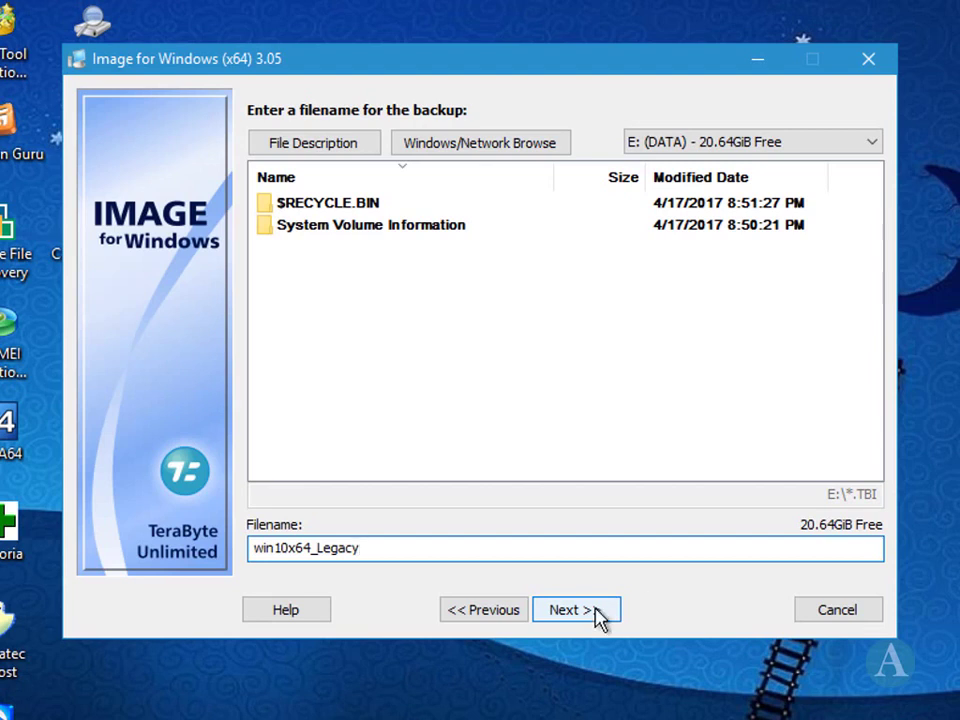
click(597, 611)
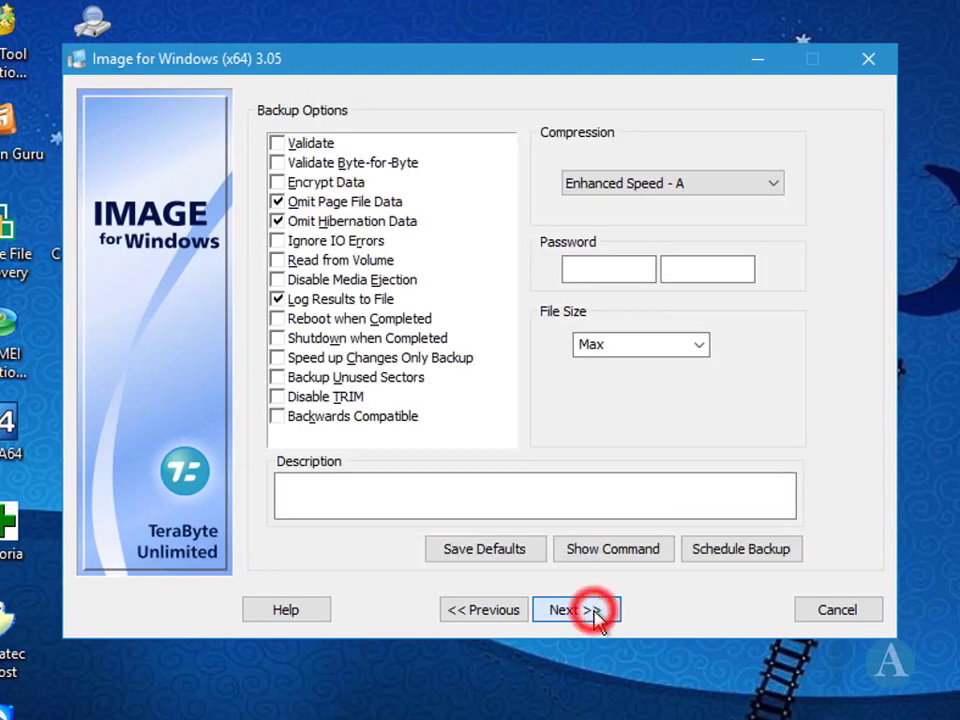
Set the backup compression to Enhanced Size - E and keep the file size at Max
click(776, 192)
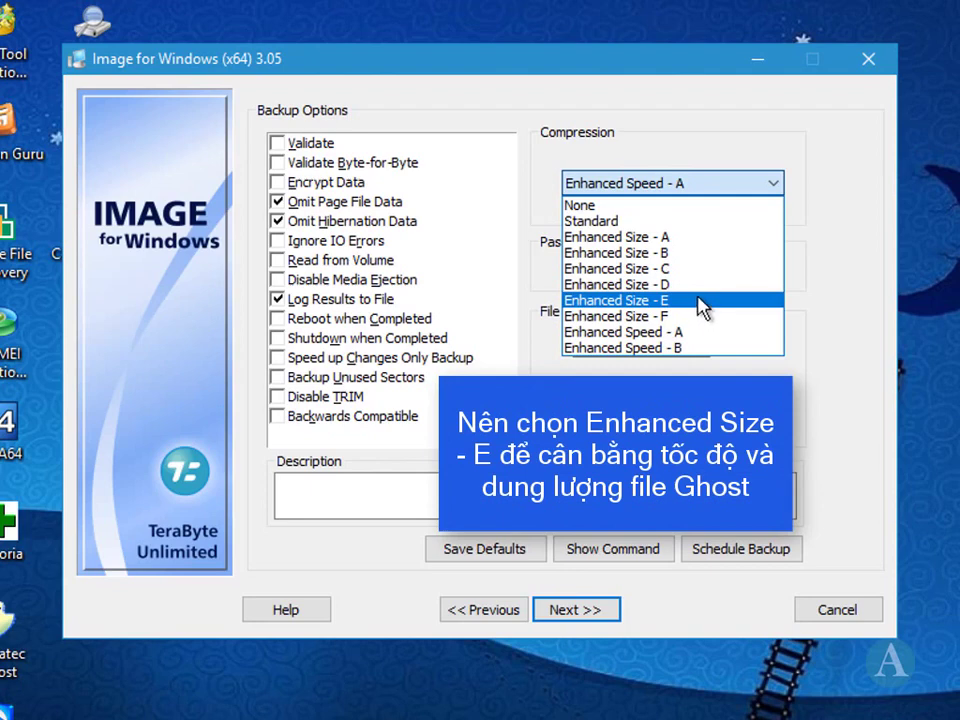
click(697, 300)
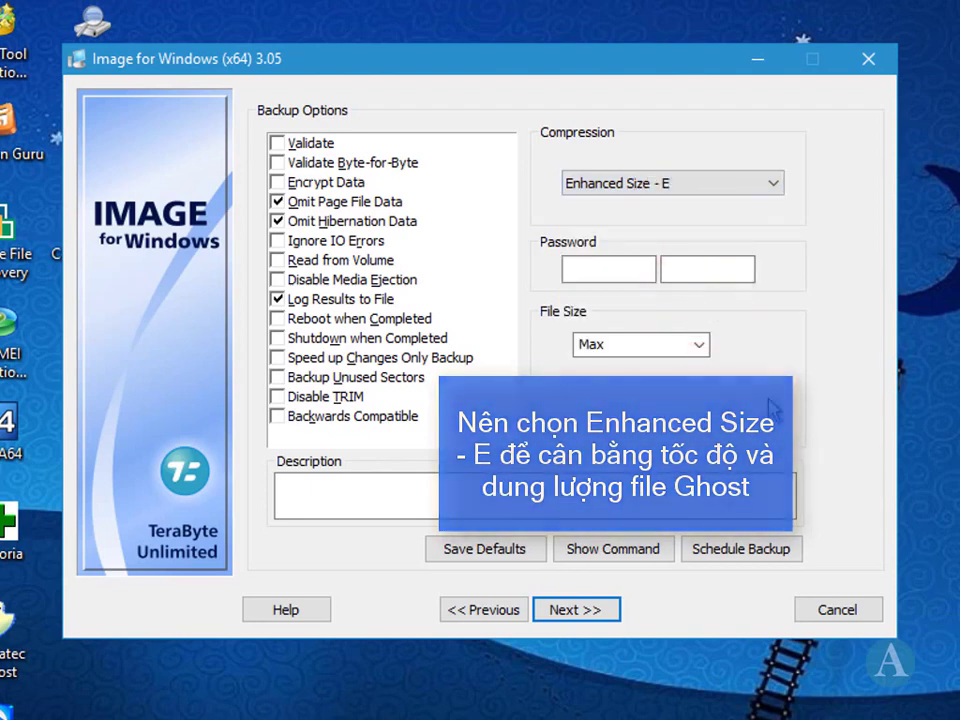
click(700, 346)
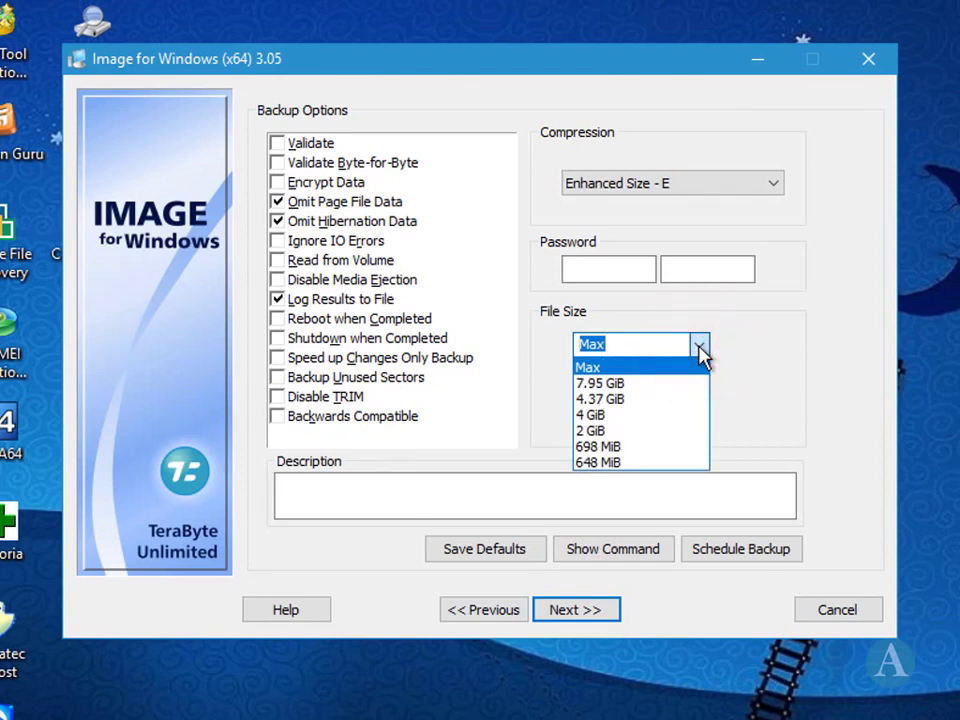
click(761, 343)
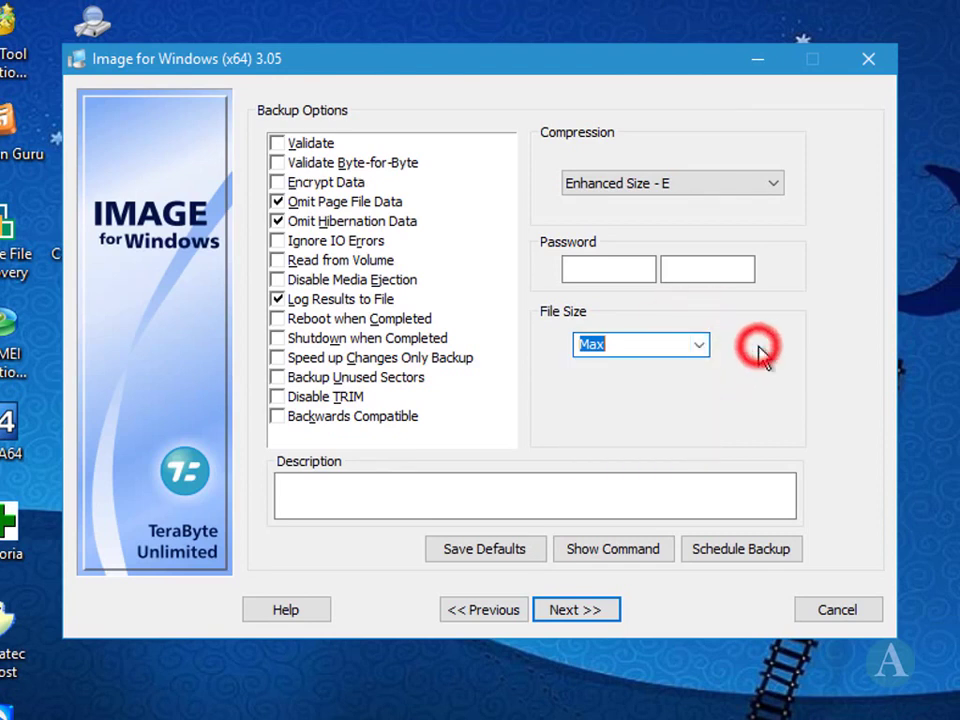
Enter "Windows 10 Creator 1703 64 bit Legacy" as the backup description and start the backup
click(518, 497)
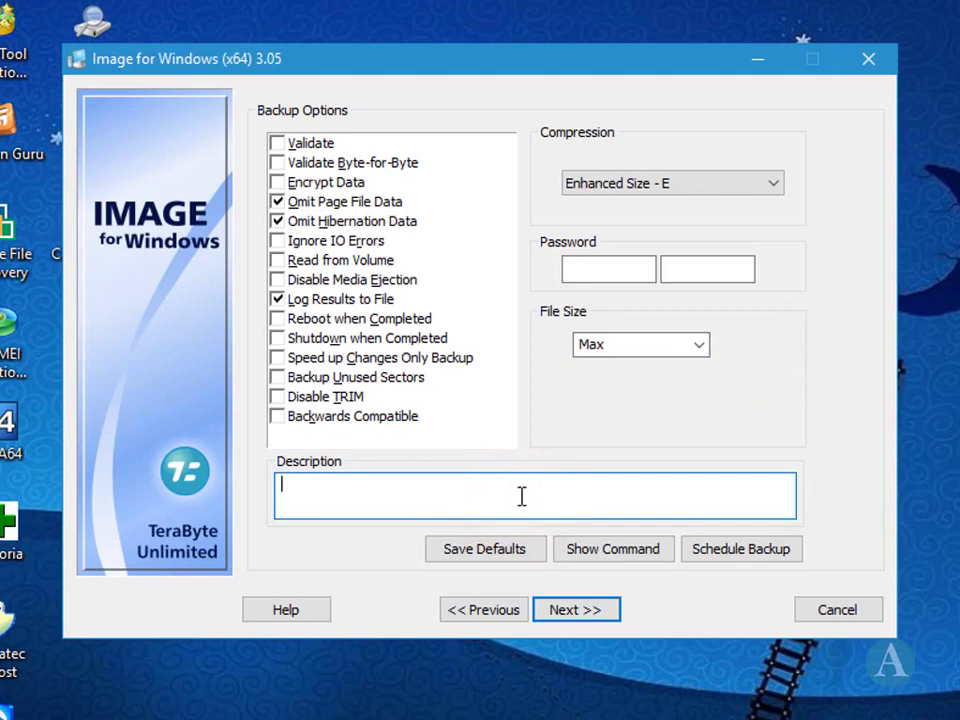
text(Windows 10 Creator 1703 64 bit Legacy)
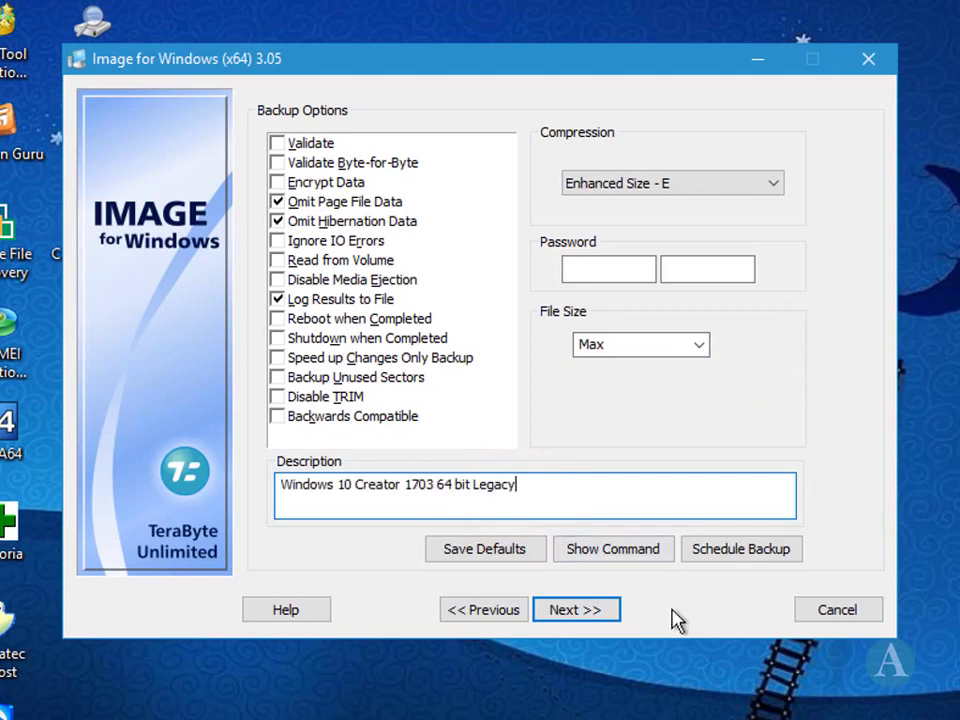
click(606, 619)
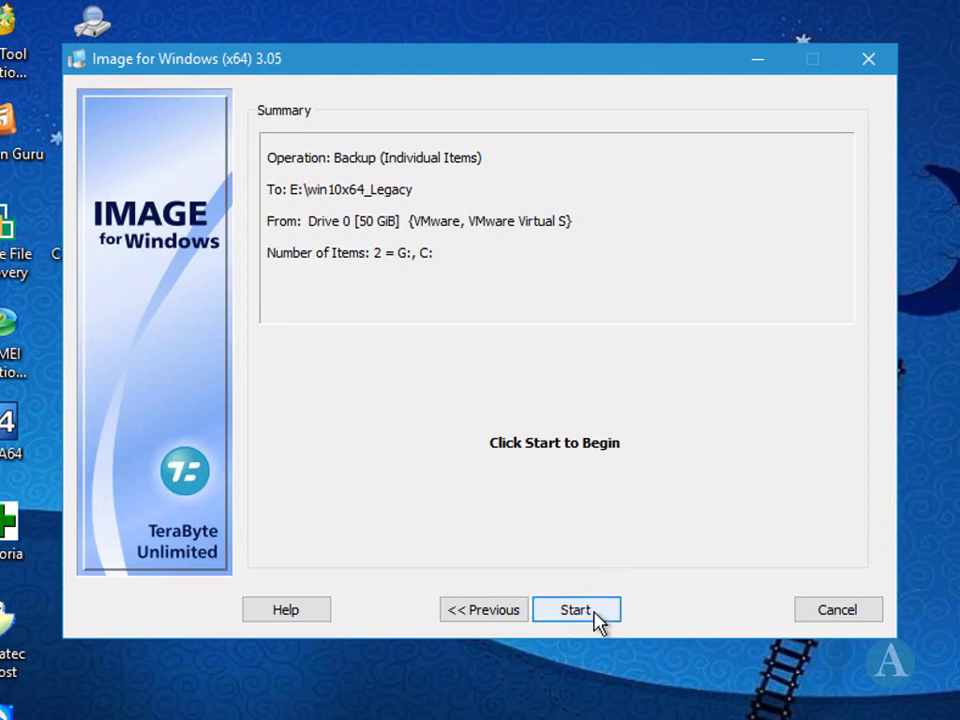
click(593, 612)
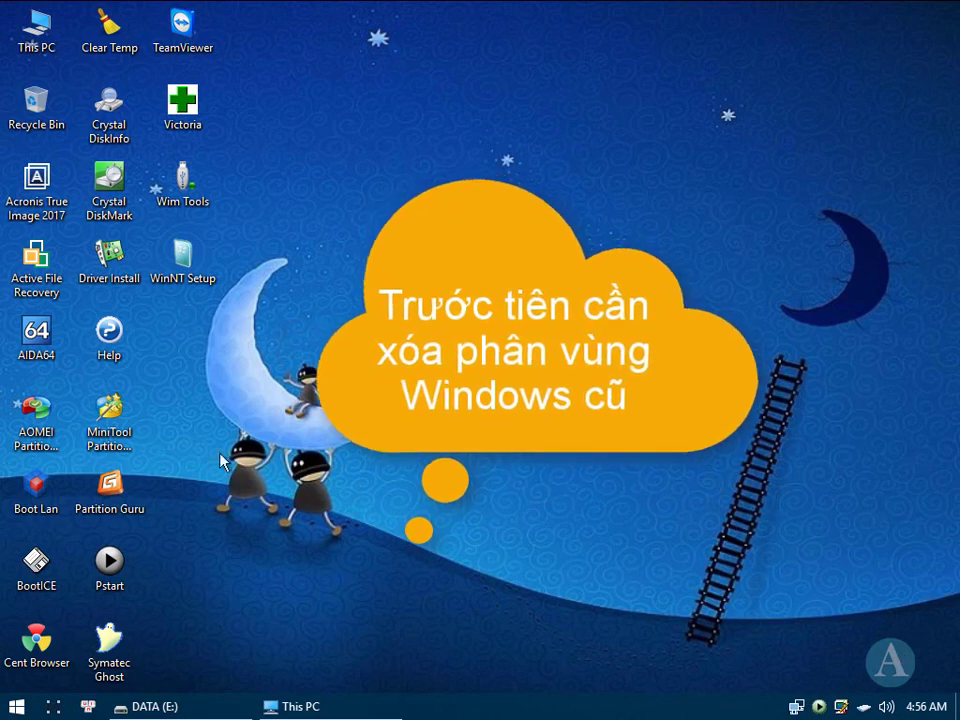
Open MiniTool Partition Wizard and launch its disk management application
click(105, 412)
double_click(100, 420)
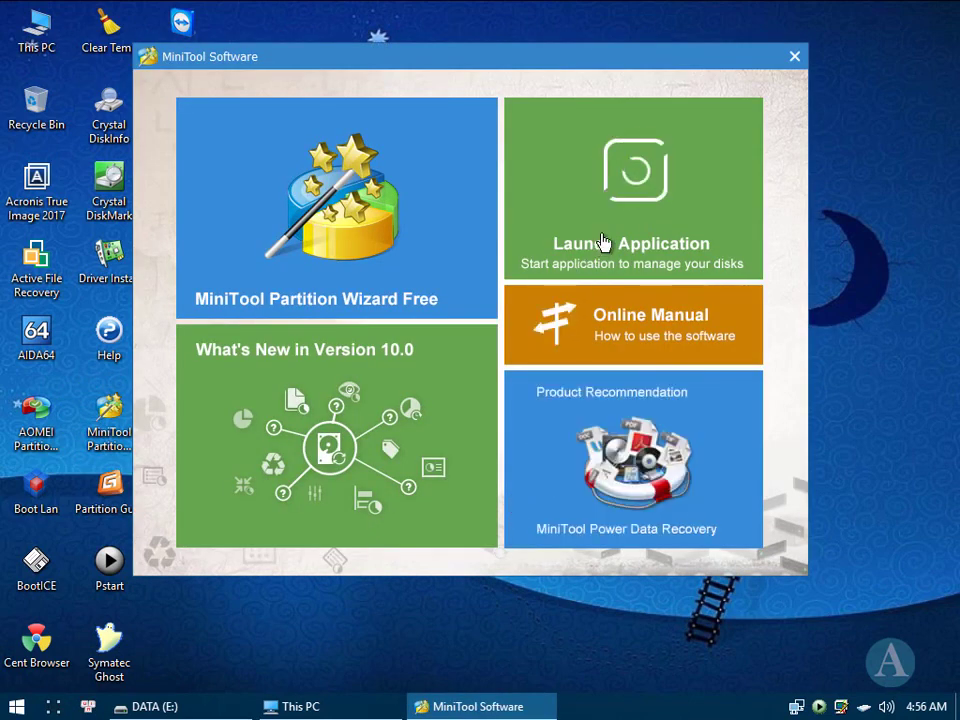
click(603, 240)
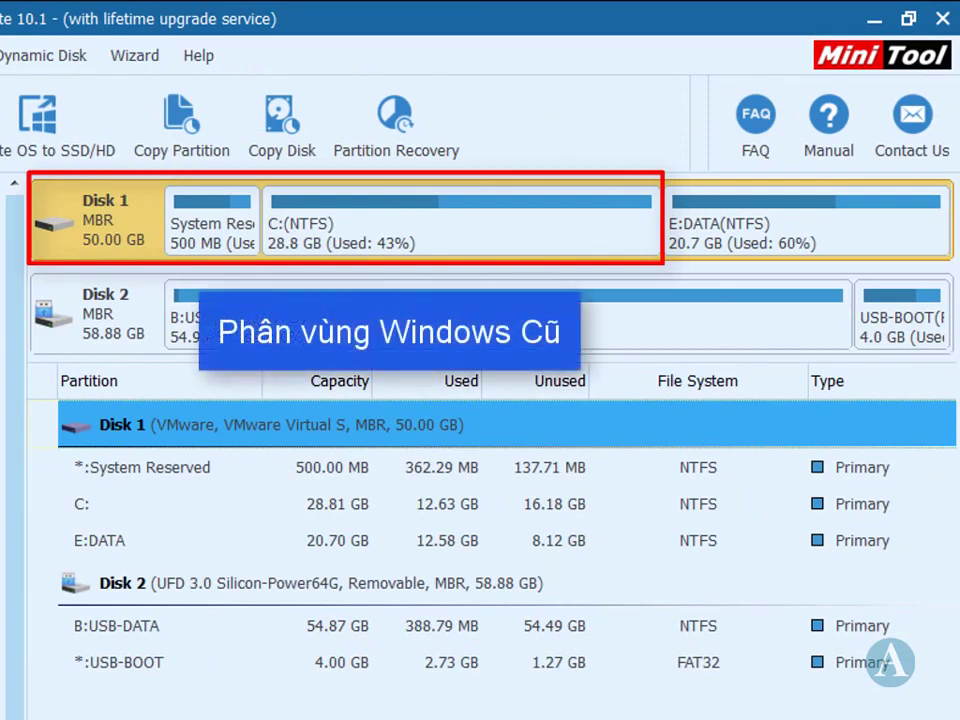
Delete the 500 MB System Reserved partition on Disk 1, accepting the system partition warning
click(214, 231)
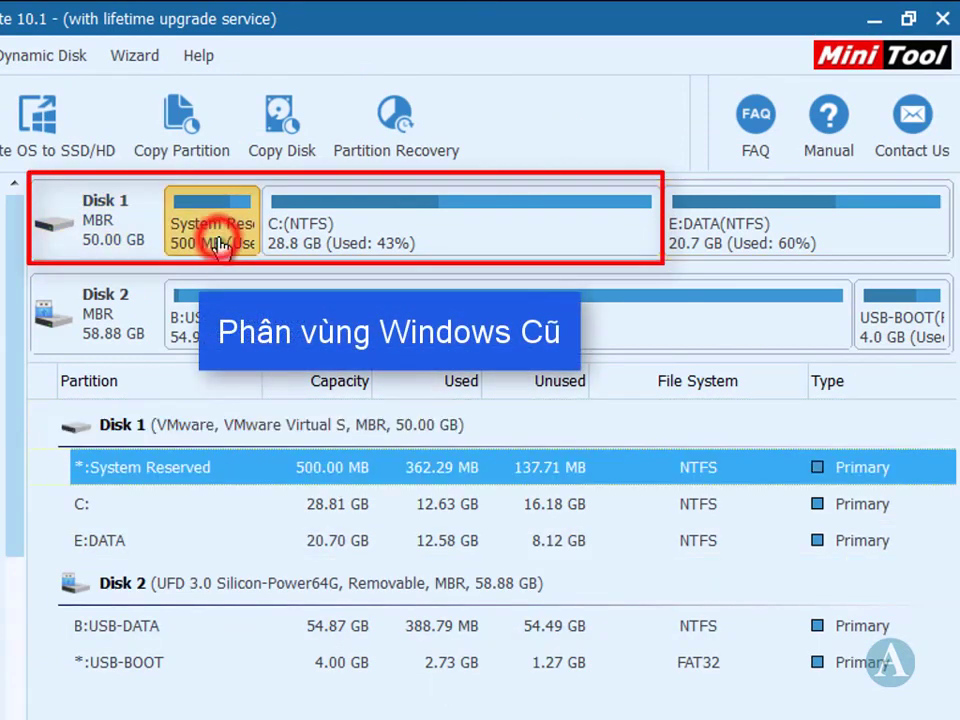
right_click(212, 222)
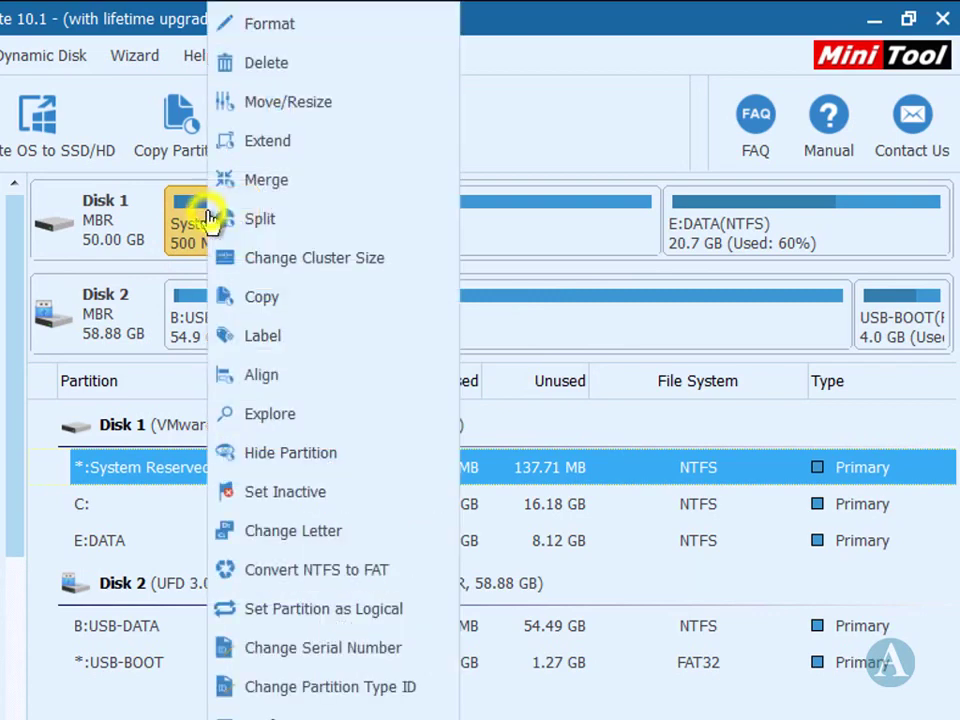
click(267, 63)
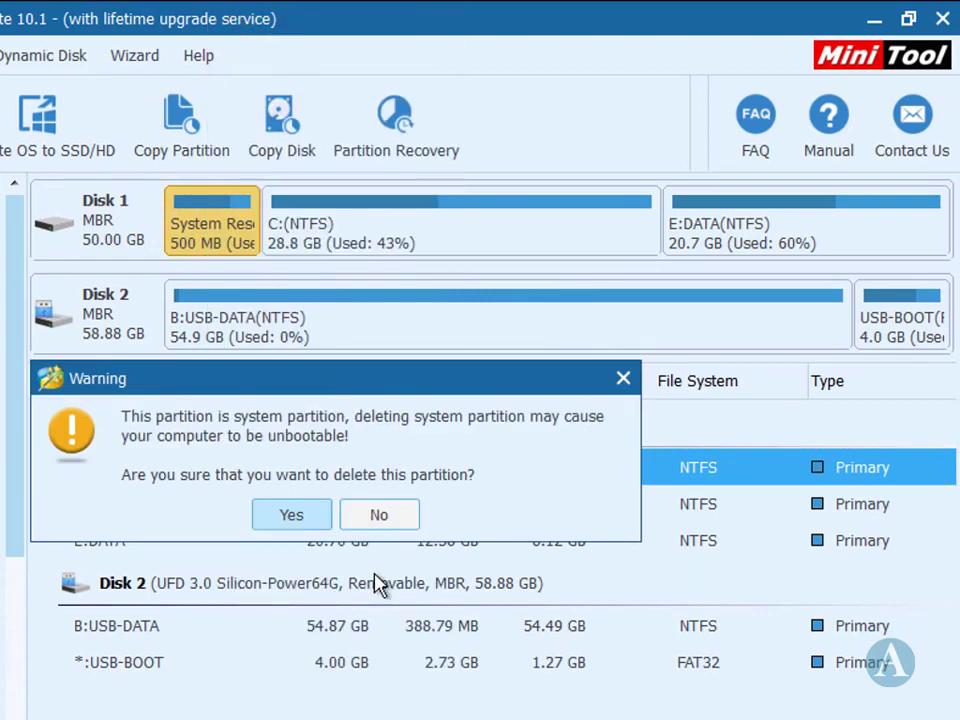
click(300, 515)
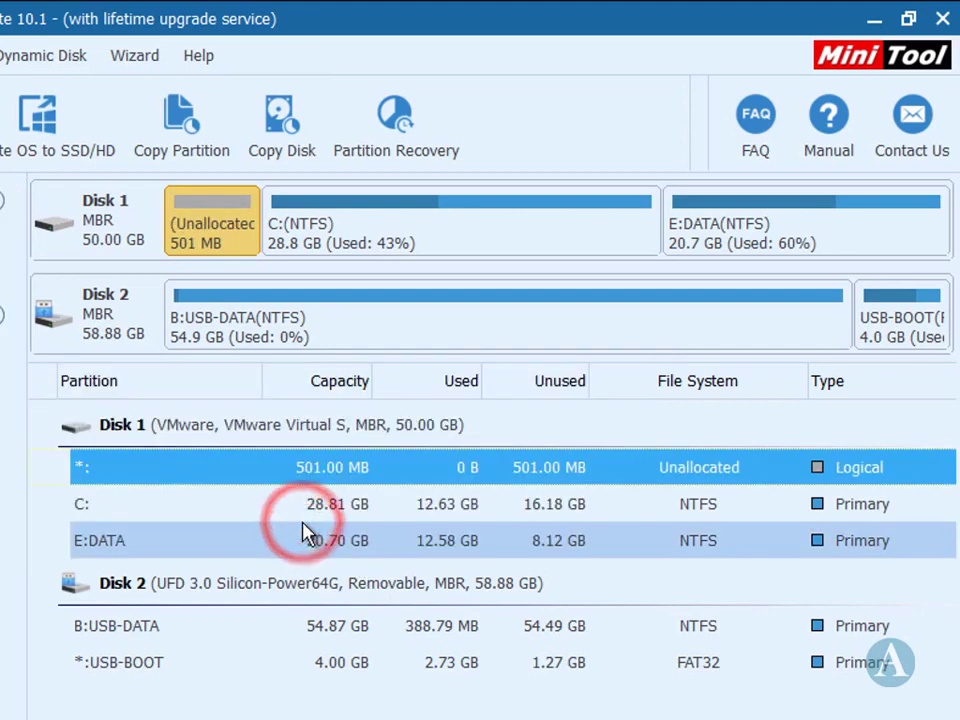
Delete the C: partition on Disk 1, accepting the system partition warning
click(325, 238)
right_click(325, 238)
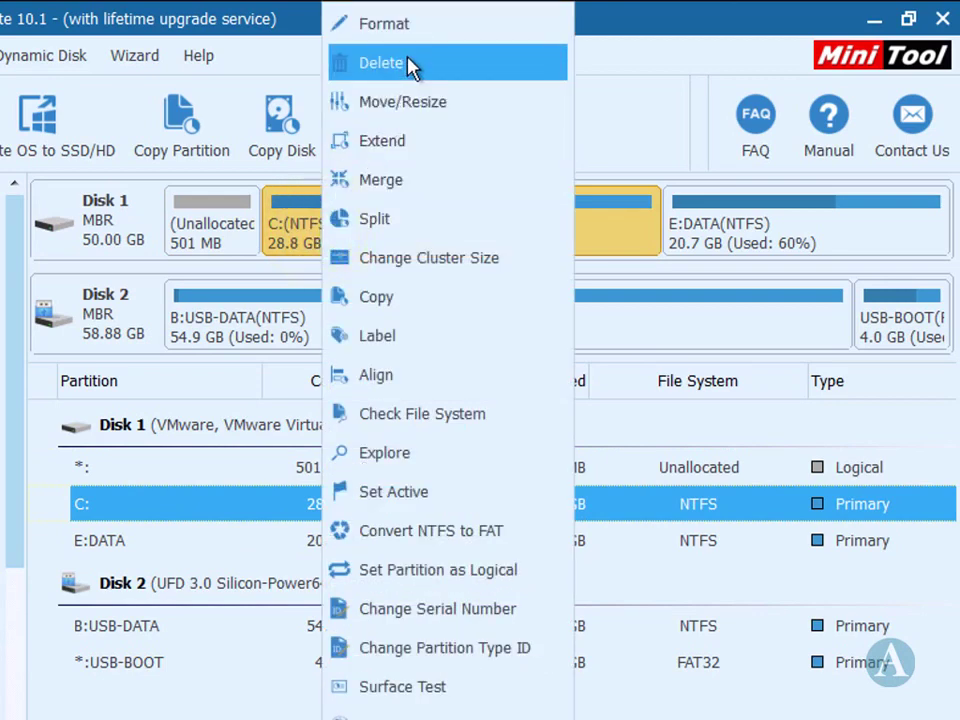
click(405, 63)
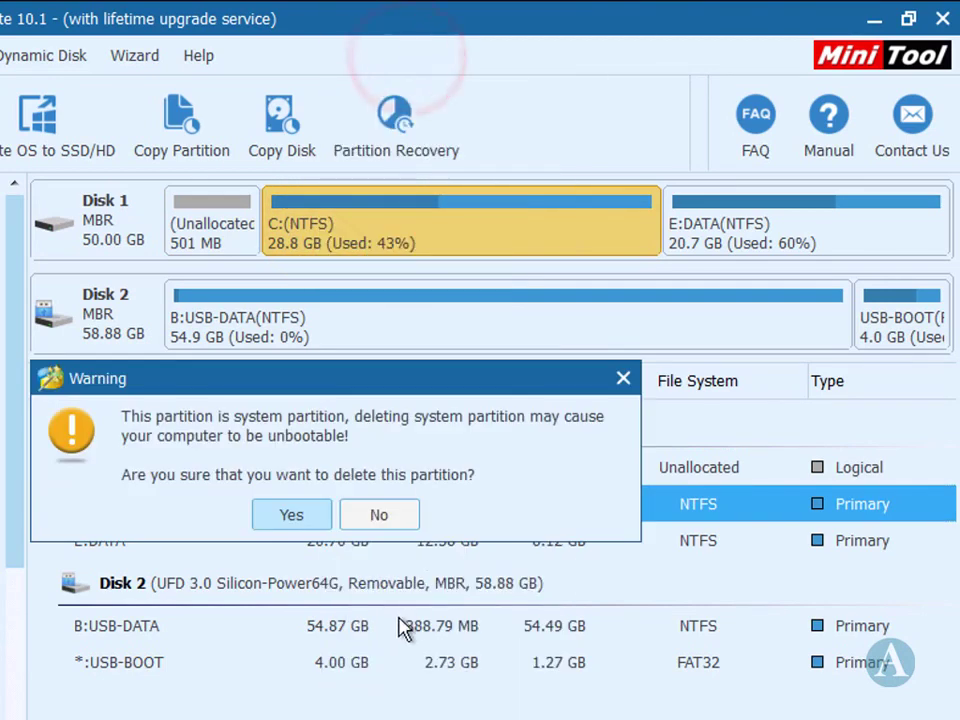
click(301, 520)
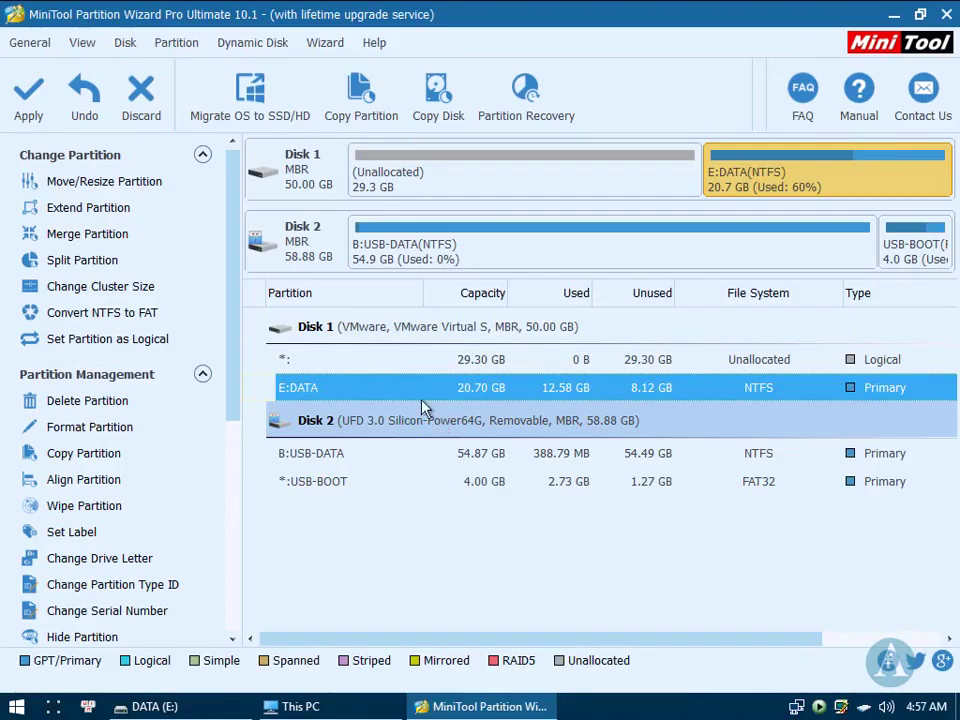
Apply the pending partition deletions and close MiniTool Partition Wizard
click(30, 97)
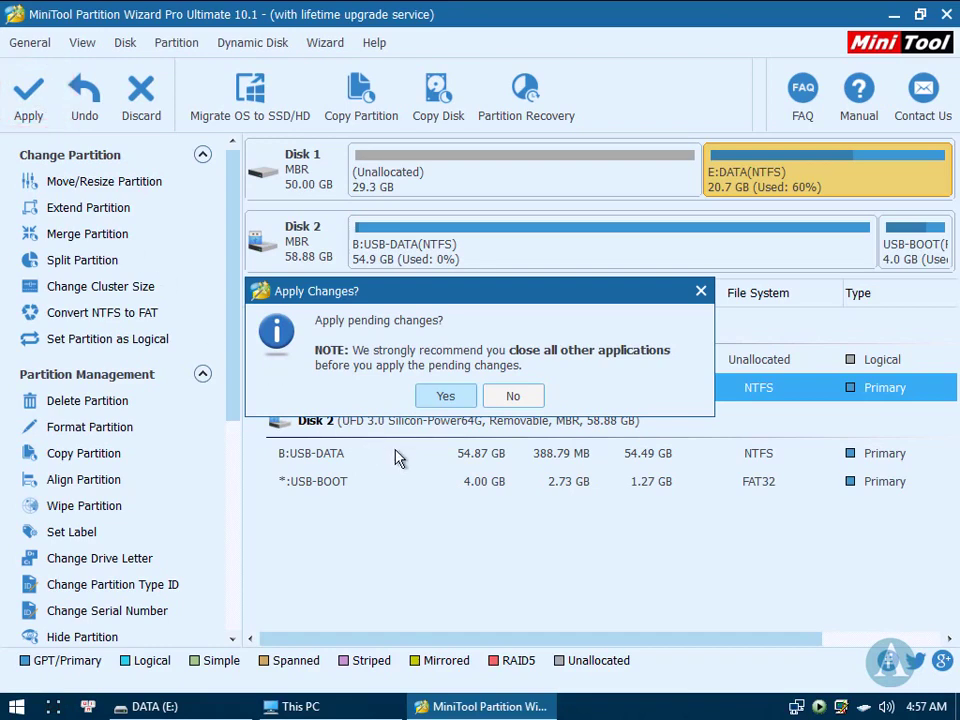
click(438, 397)
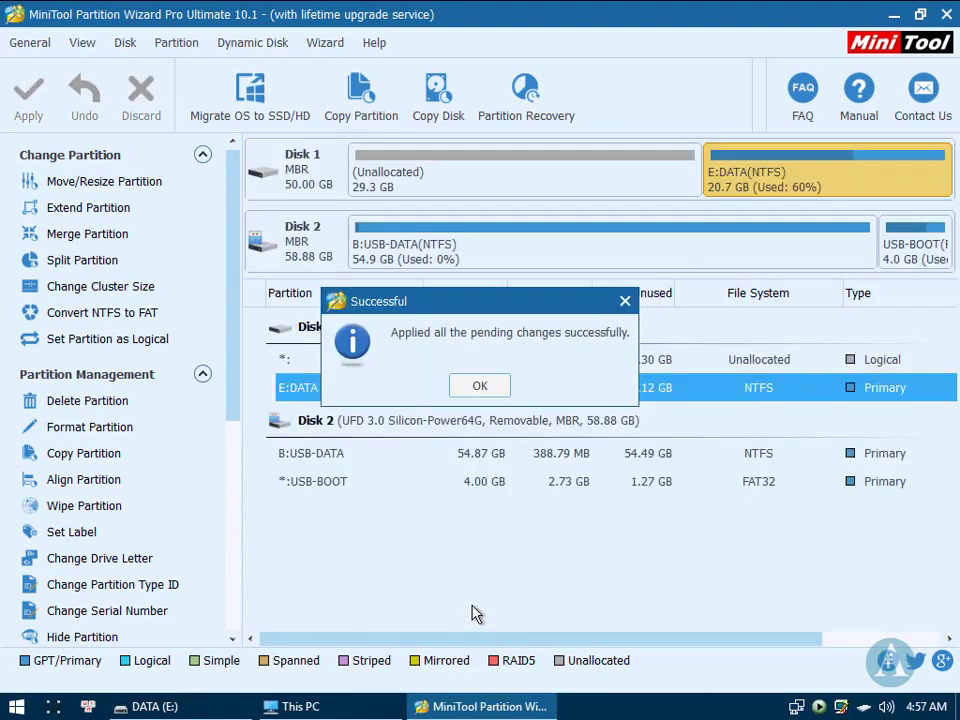
click(484, 386)
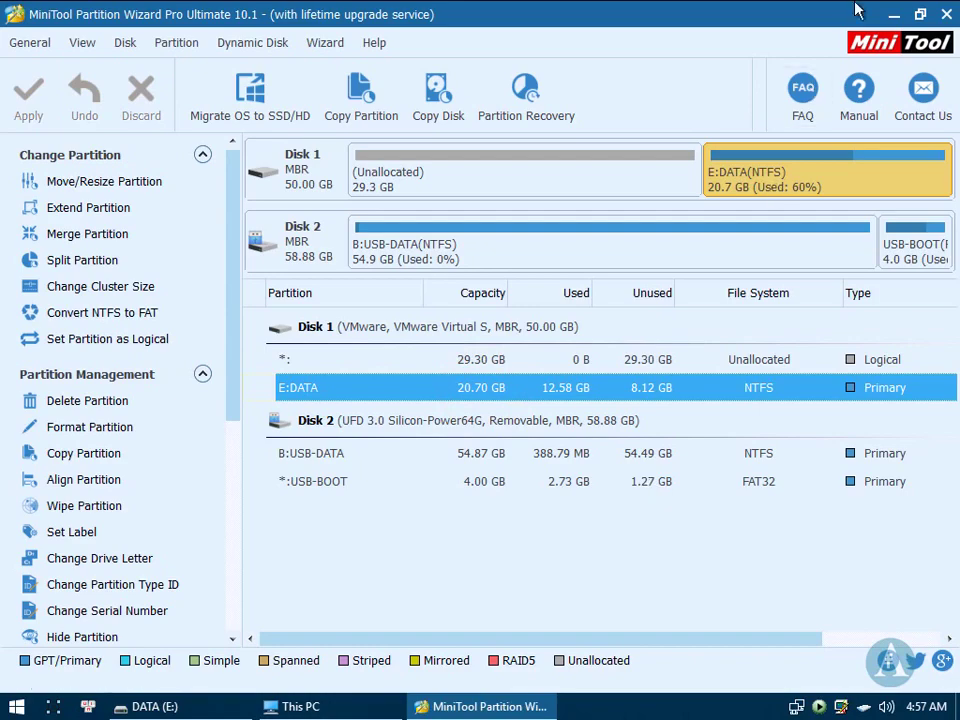
click(948, 14)
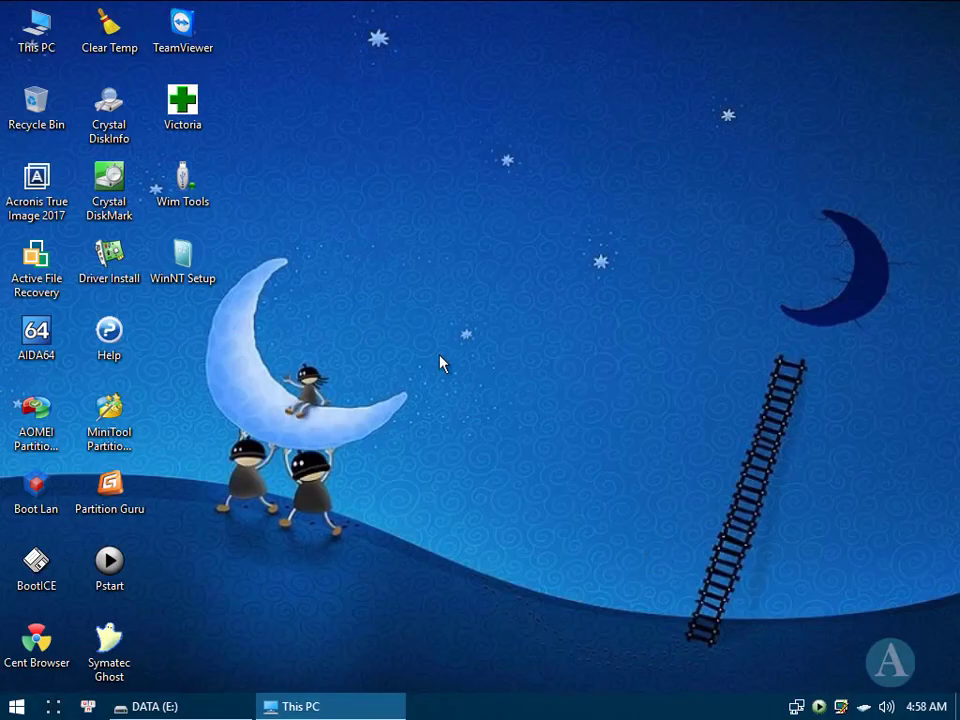
Launch TeraByte Image from the desktop's recovery tools
click(332, 117)
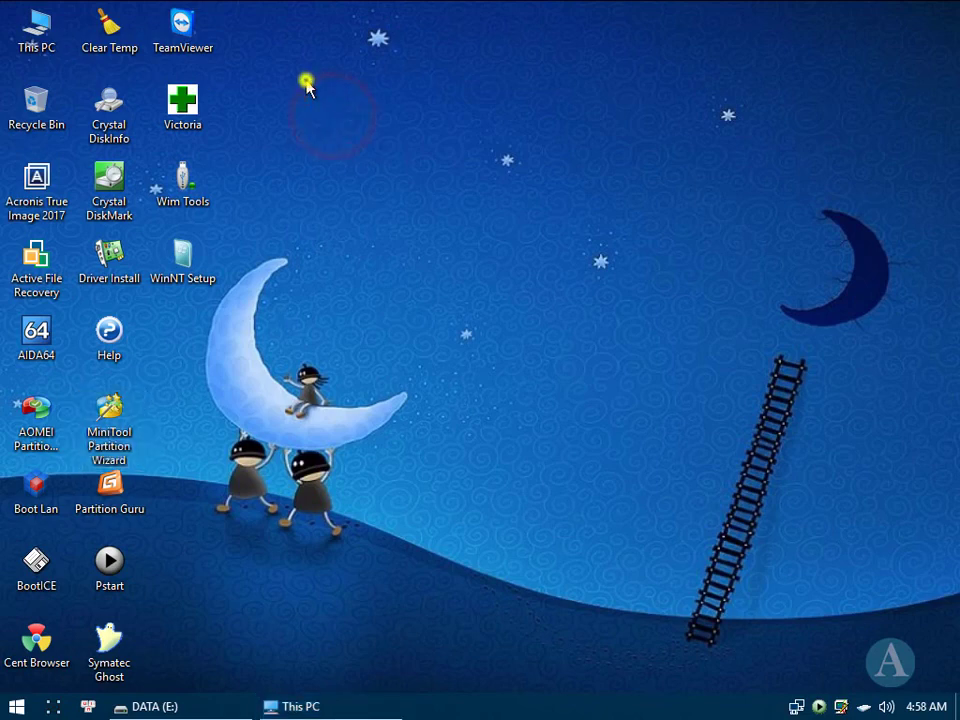
right_click(307, 85)
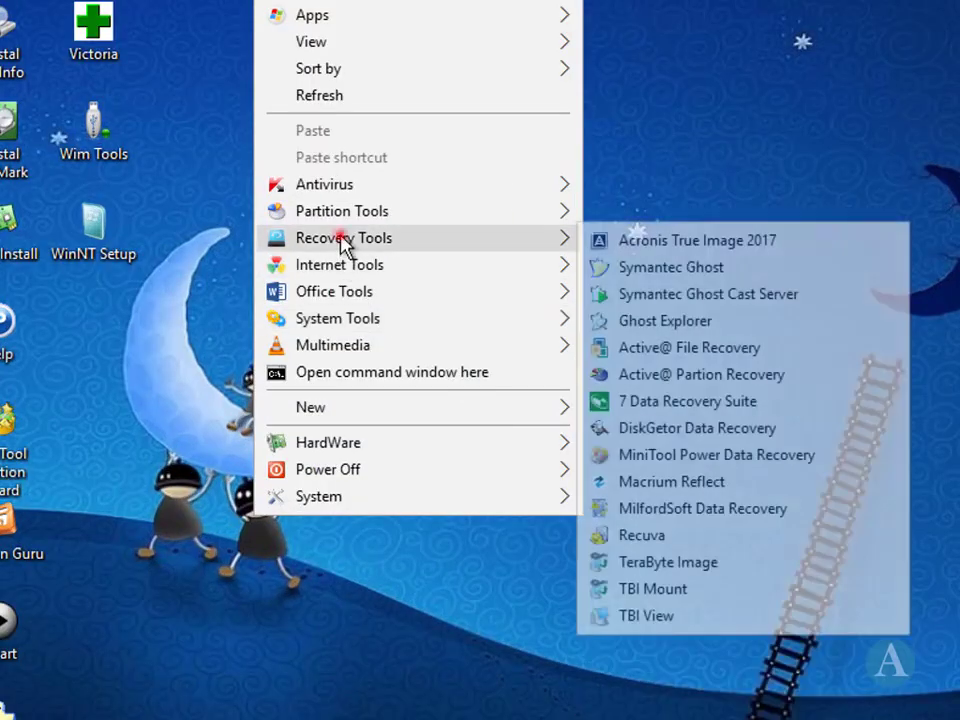
click(350, 238)
click(530, 244)
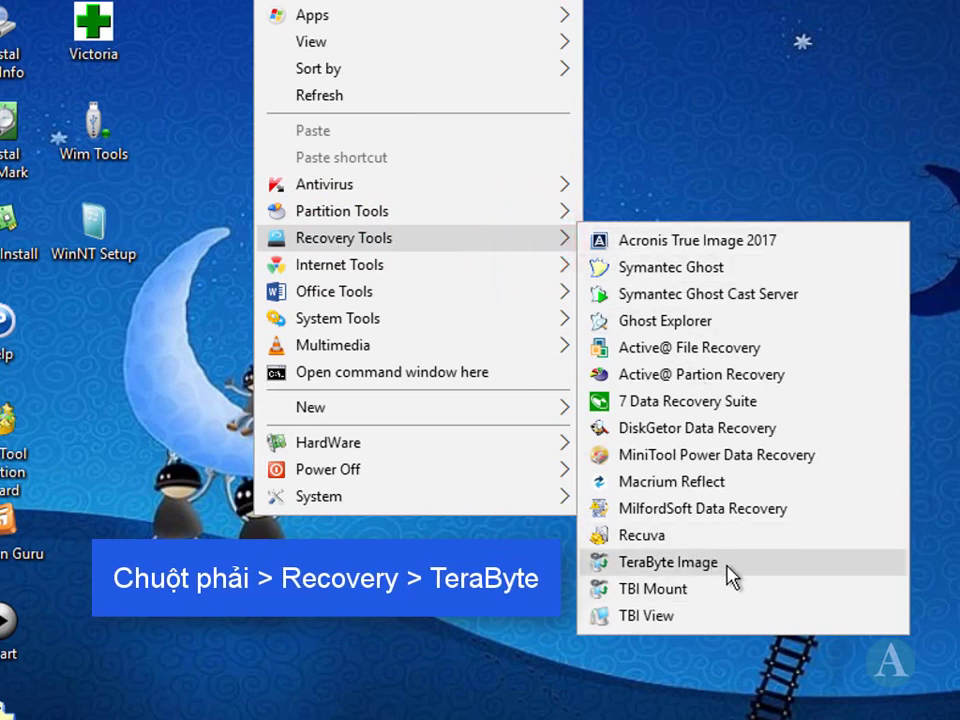
click(668, 562)
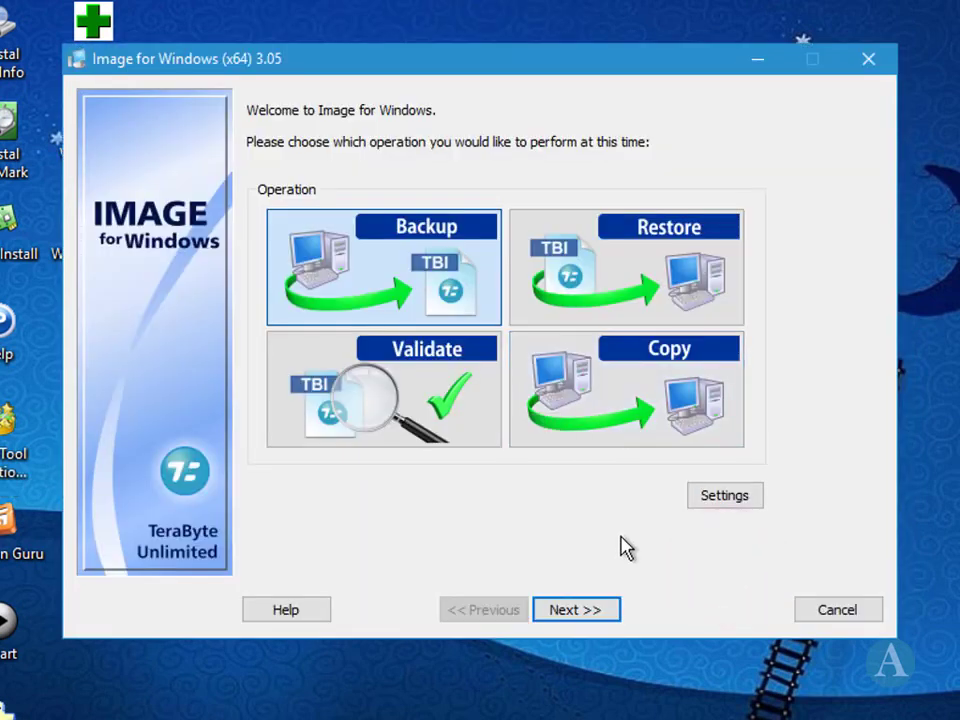
Choose the Restore operation with the Automatic restore type
click(640, 292)
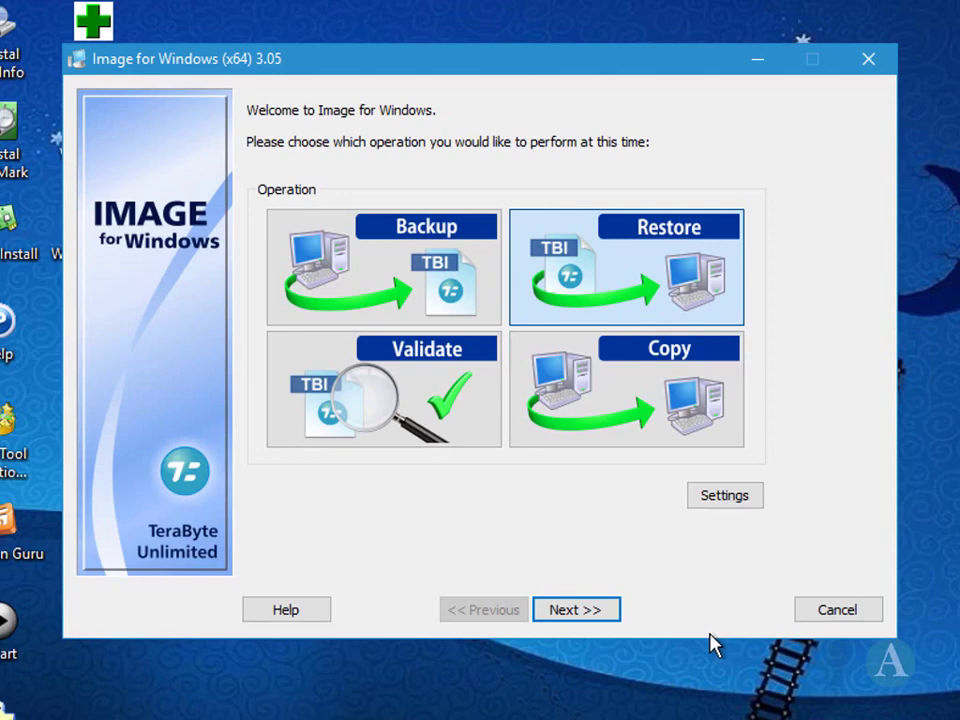
click(607, 611)
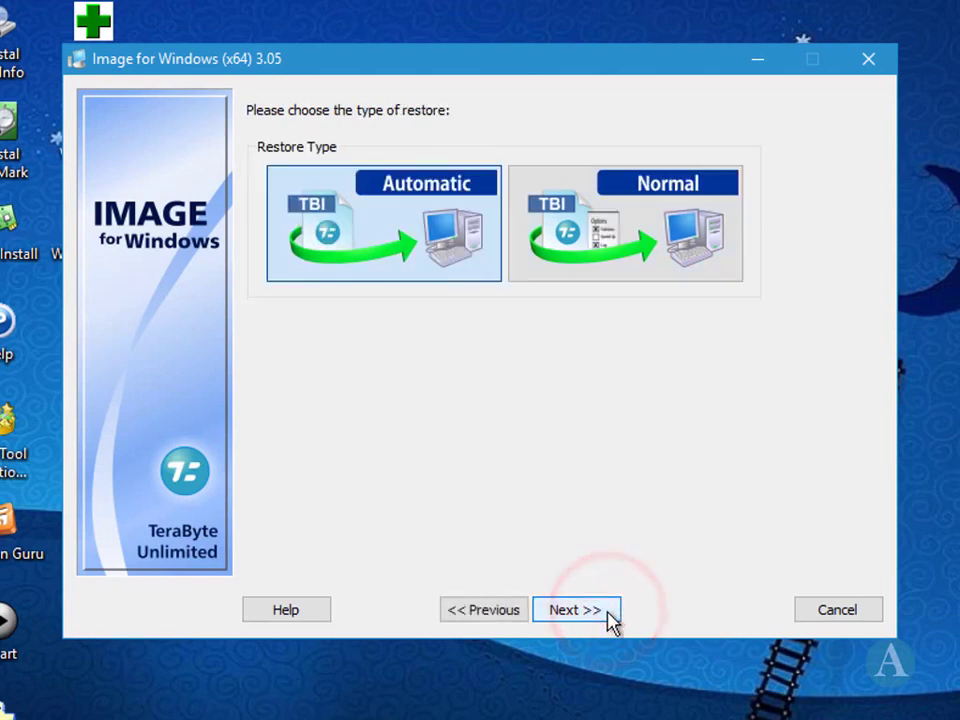
click(600, 618)
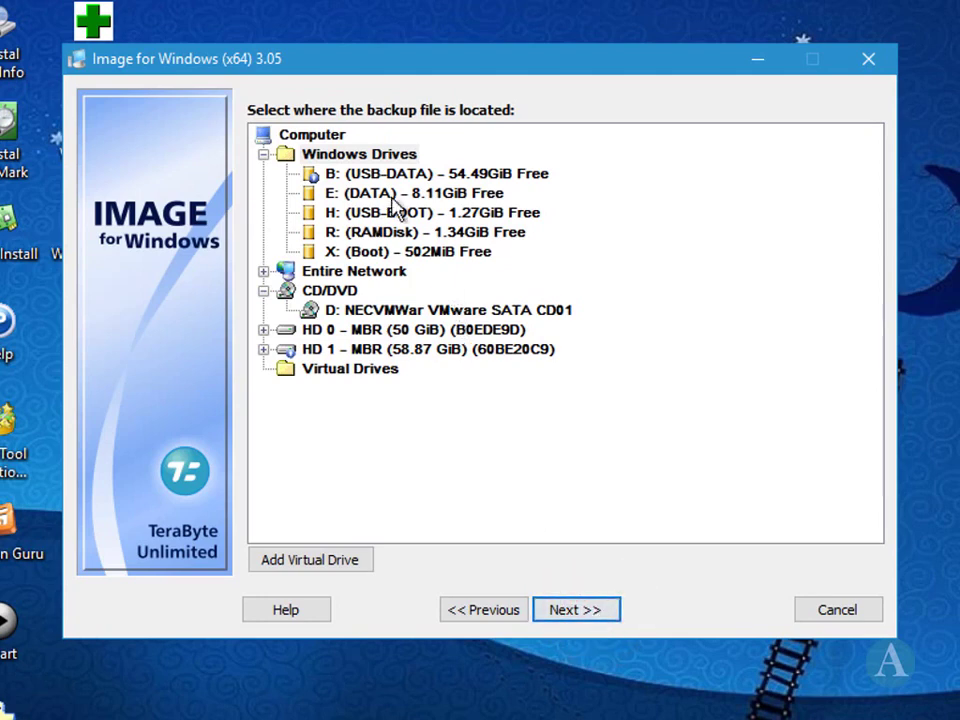
Select the backup file win10x64_Legacy.TBI on the E: (DATA) drive as the image to restore
click(358, 196)
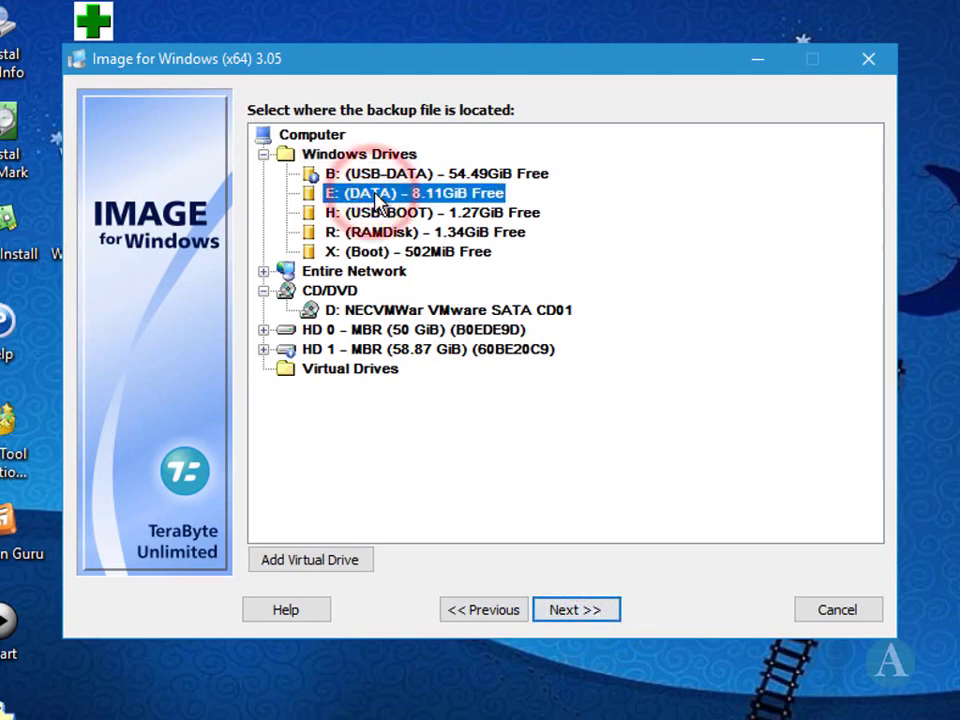
double_click(375, 192)
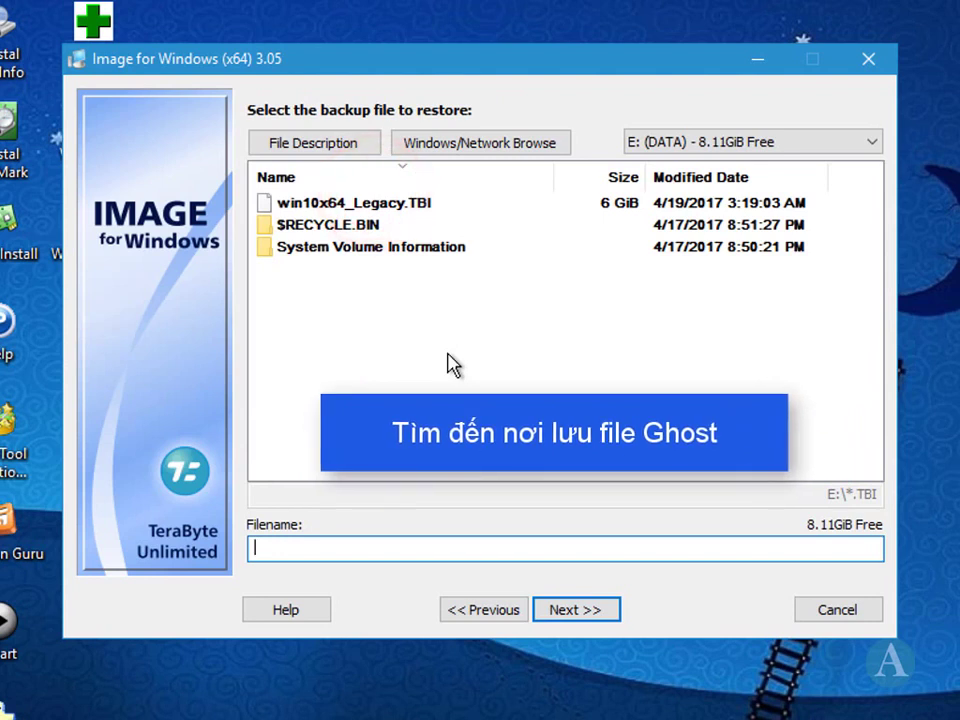
click(390, 202)
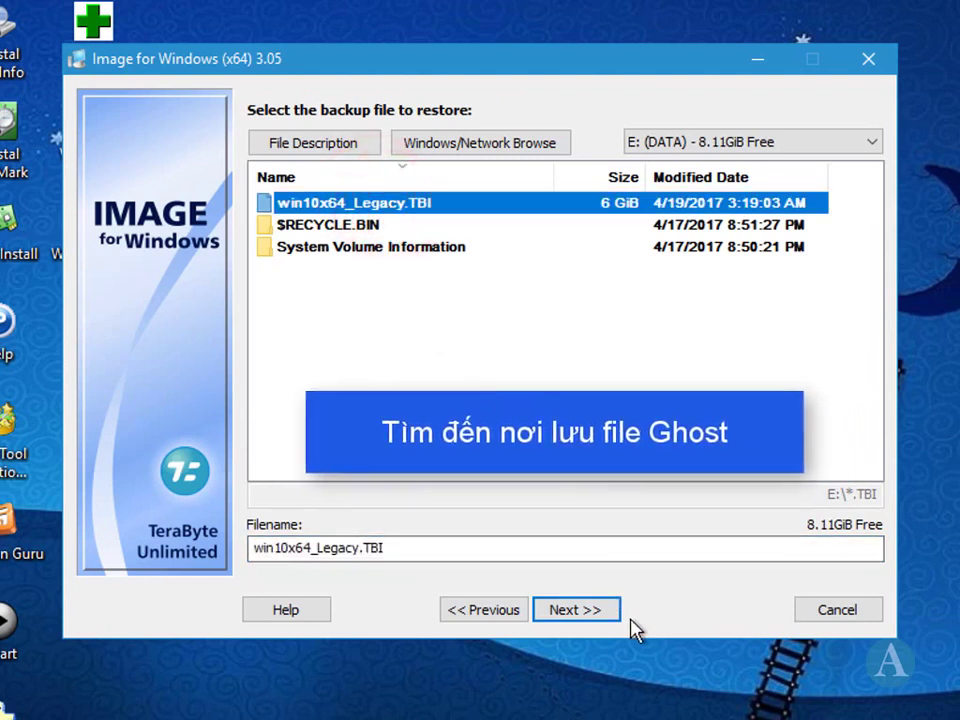
click(595, 617)
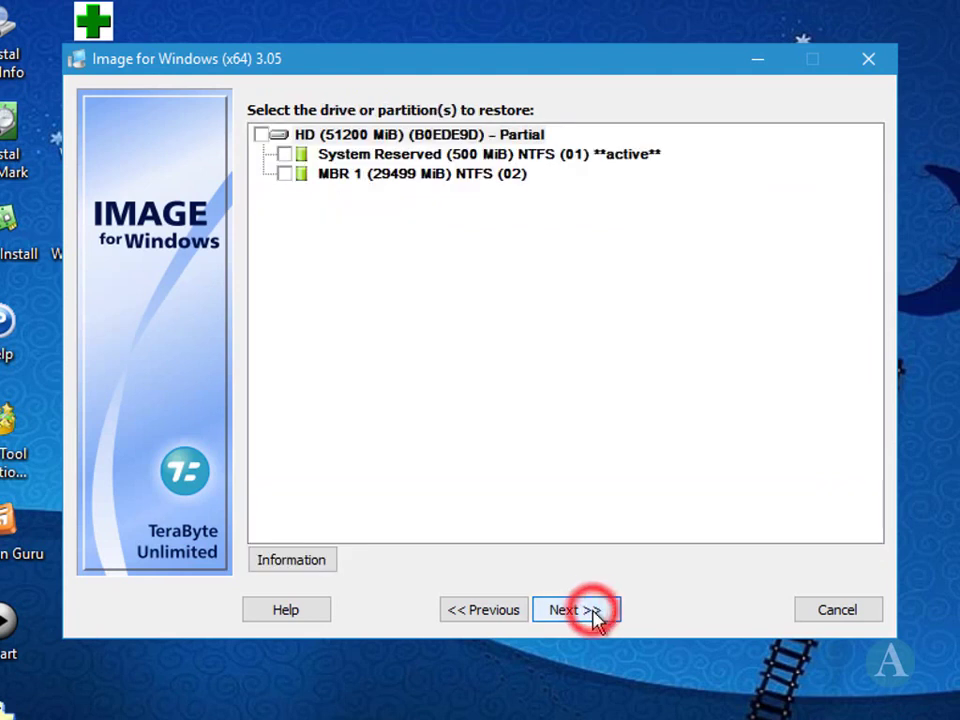
Include the whole backed-up disk, with both the System Reserved and MBR 1 partitions, and start the restore
click(263, 137)
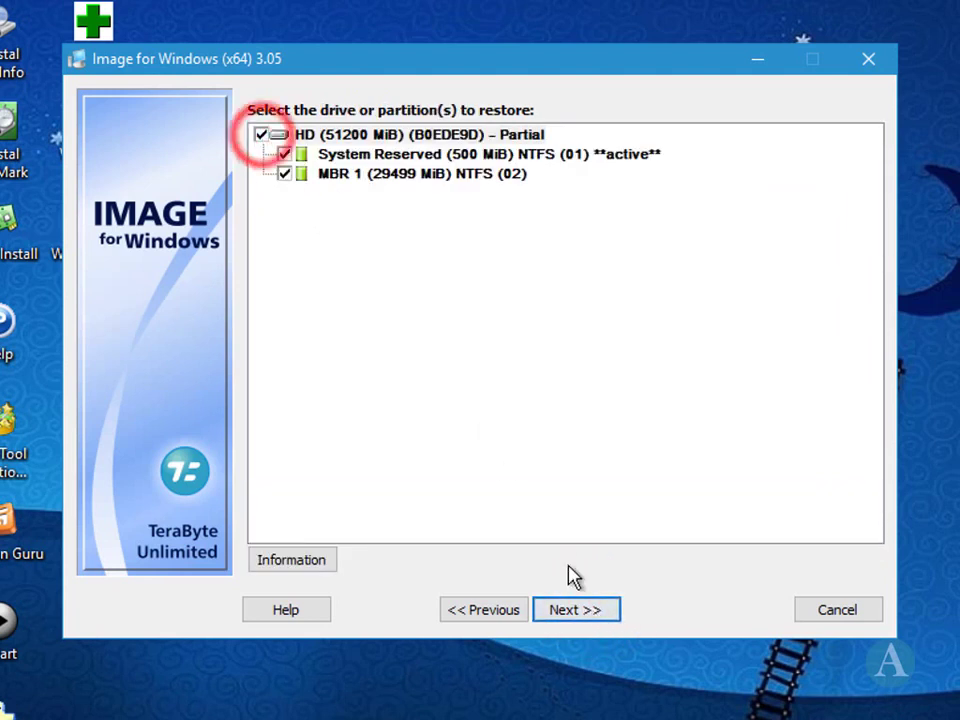
click(590, 612)
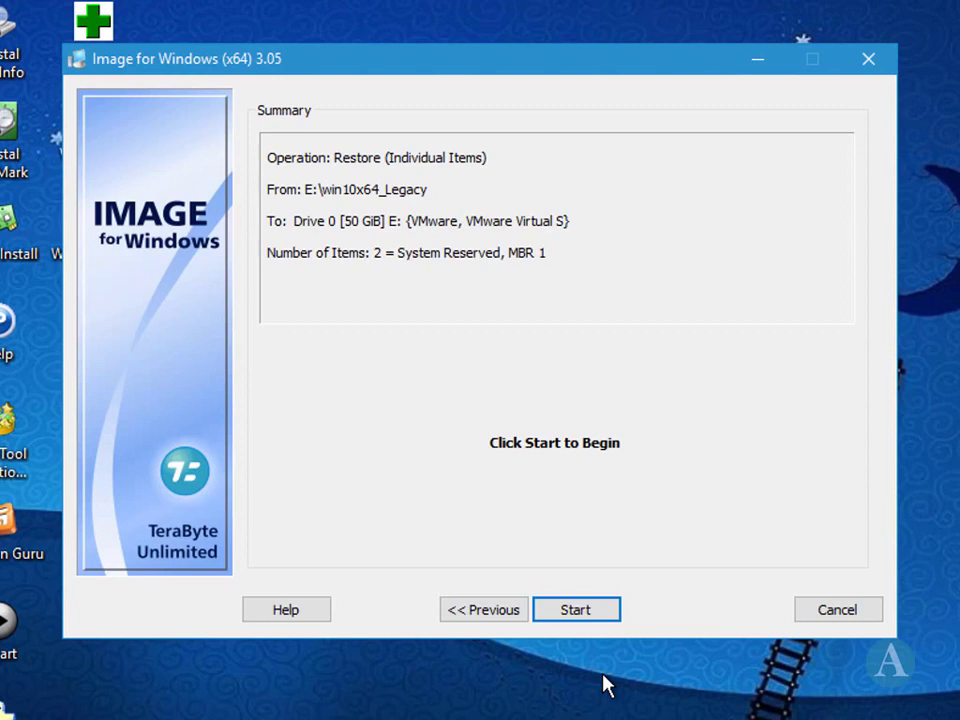
click(579, 610)
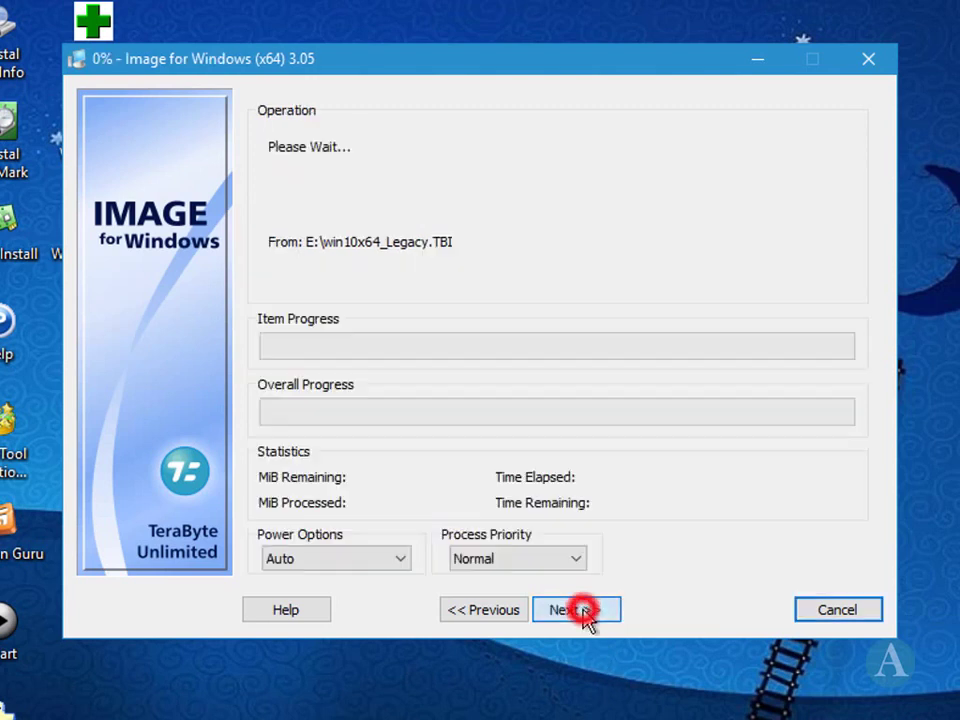